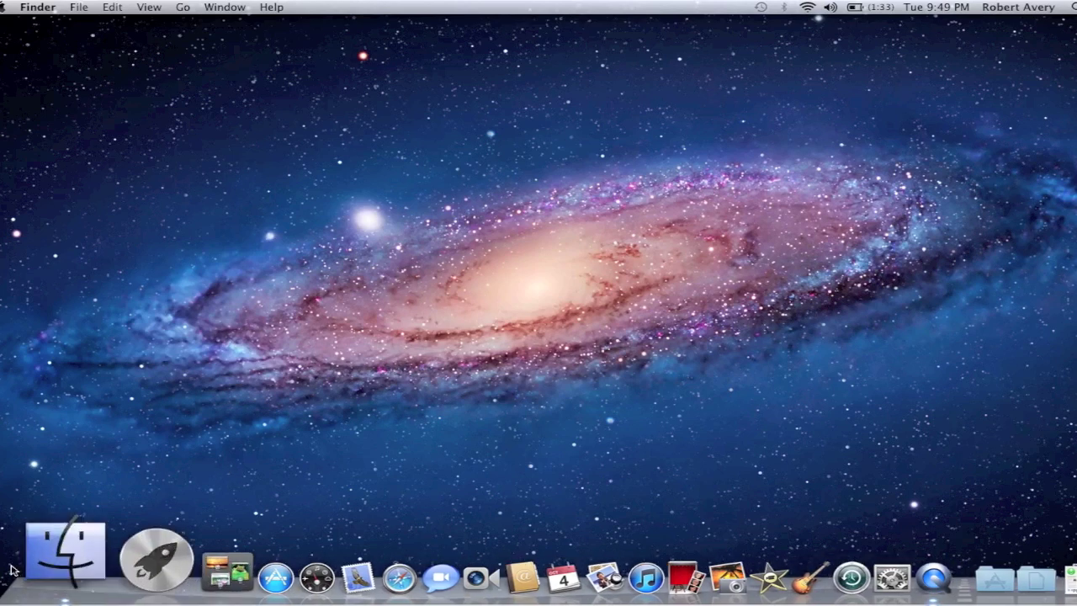
# Browse from the home folder through Documents, Minecraft and Texturepacks into the HD folder.
pyautogui.click(46, 540)
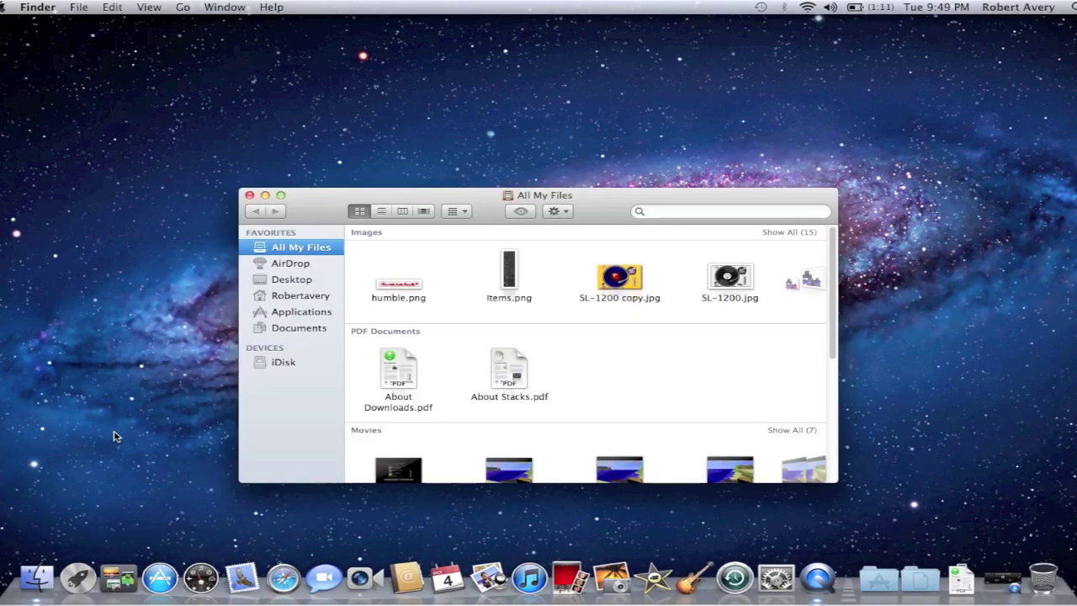
pyautogui.click(289, 298)
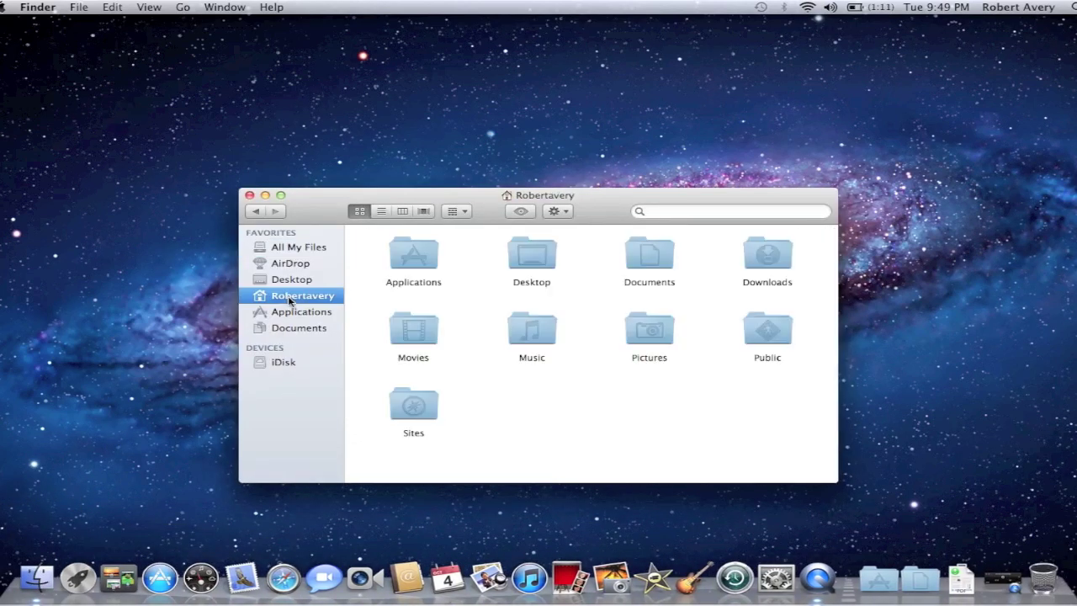
pyautogui.doubleClick(641, 259)
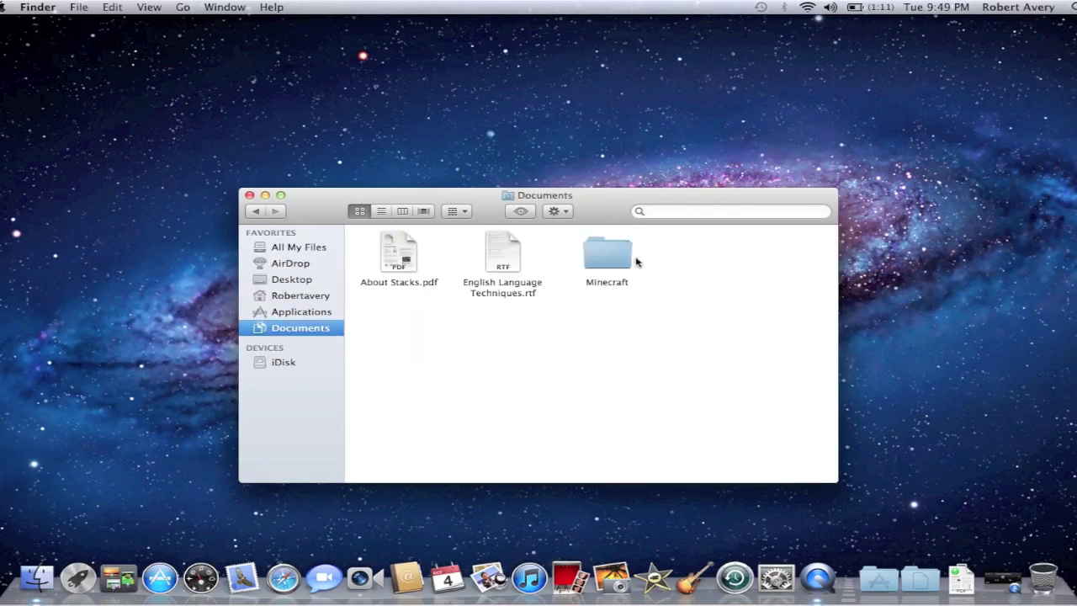
pyautogui.doubleClick(613, 258)
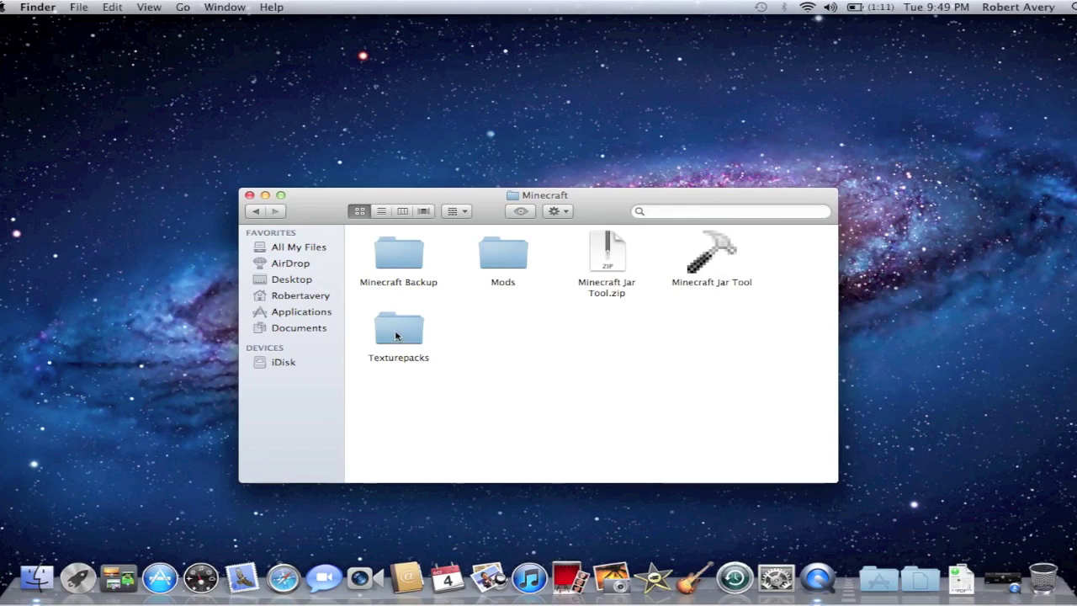
pyautogui.doubleClick(396, 337)
pyautogui.doubleClick(493, 251)
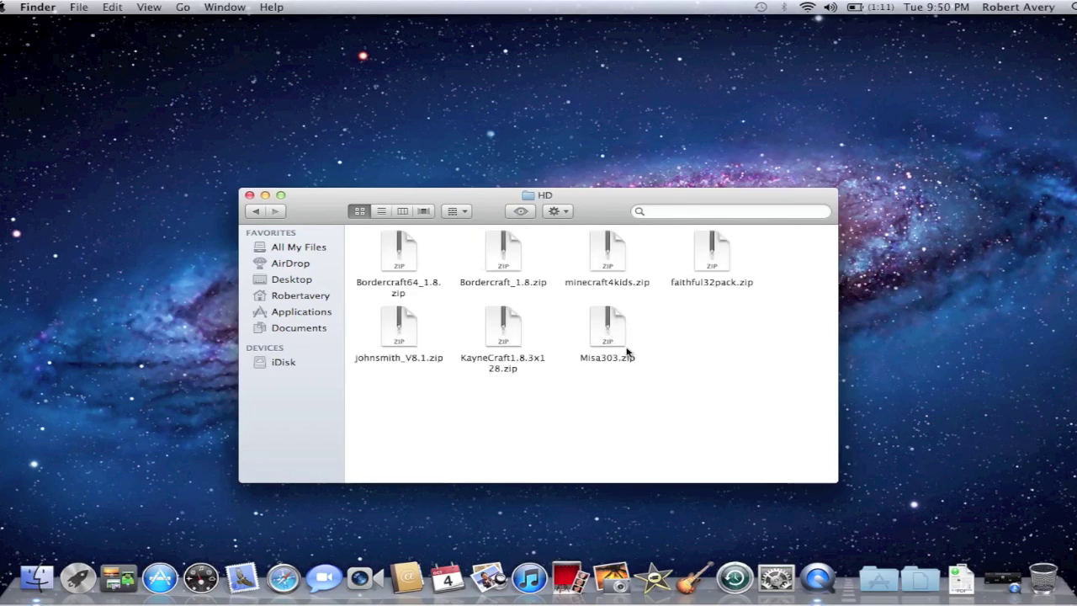
# Open a second Finder window on ~/Library/Application Support/minecraft and move it aside.
pyautogui.click(94, 10)
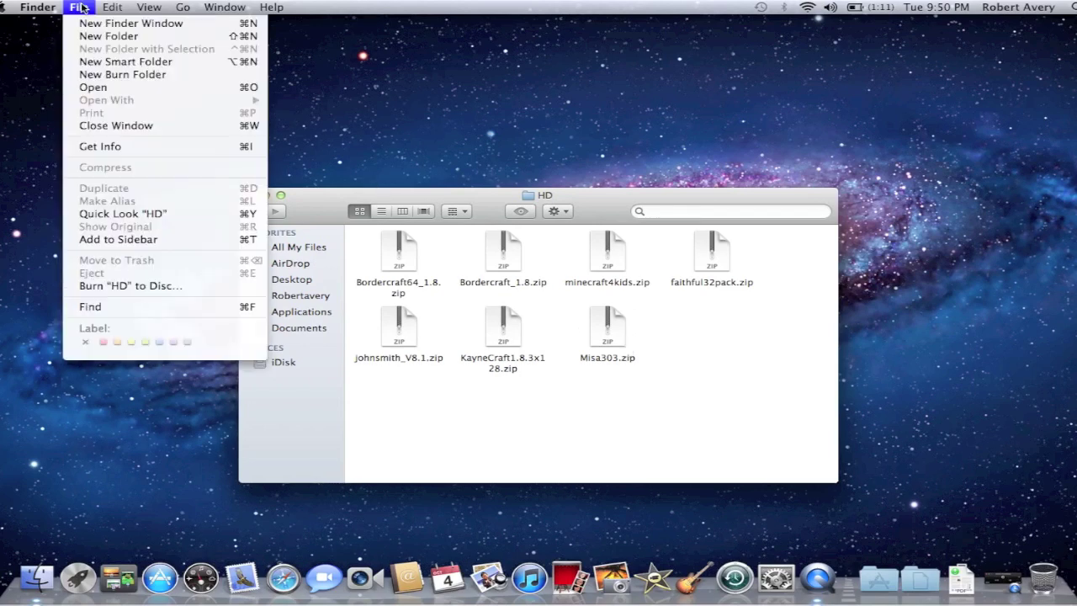
pyautogui.click(98, 23)
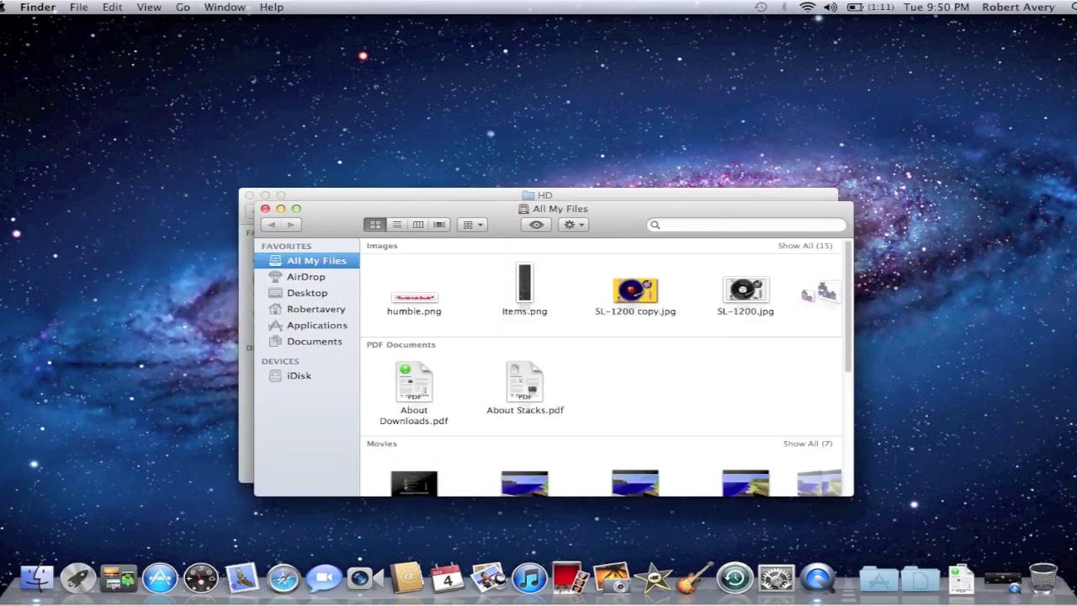
pyautogui.click(182, 10)
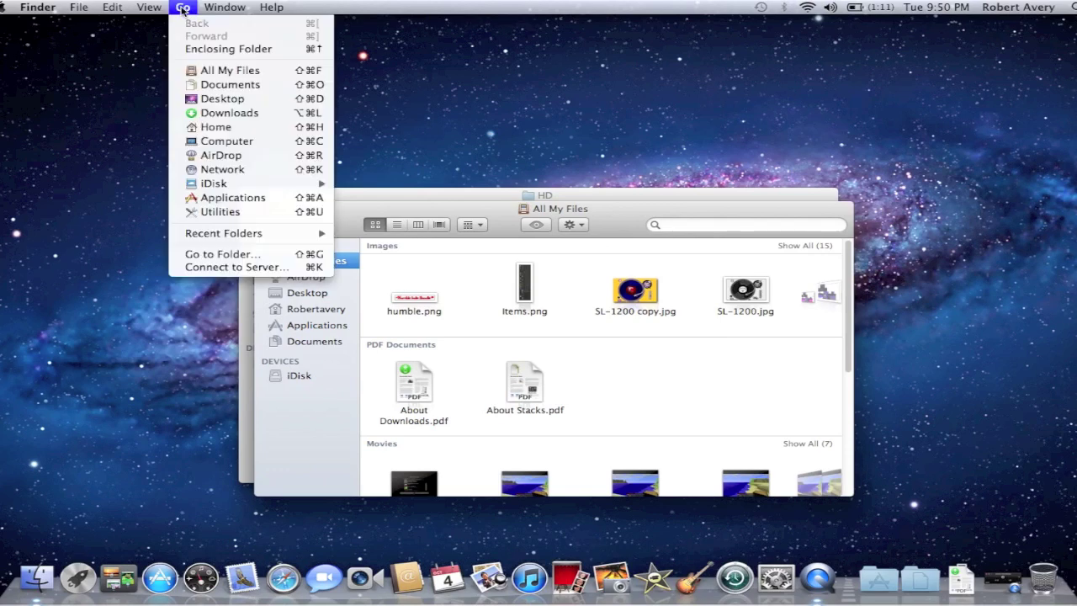
pyautogui.click(244, 256)
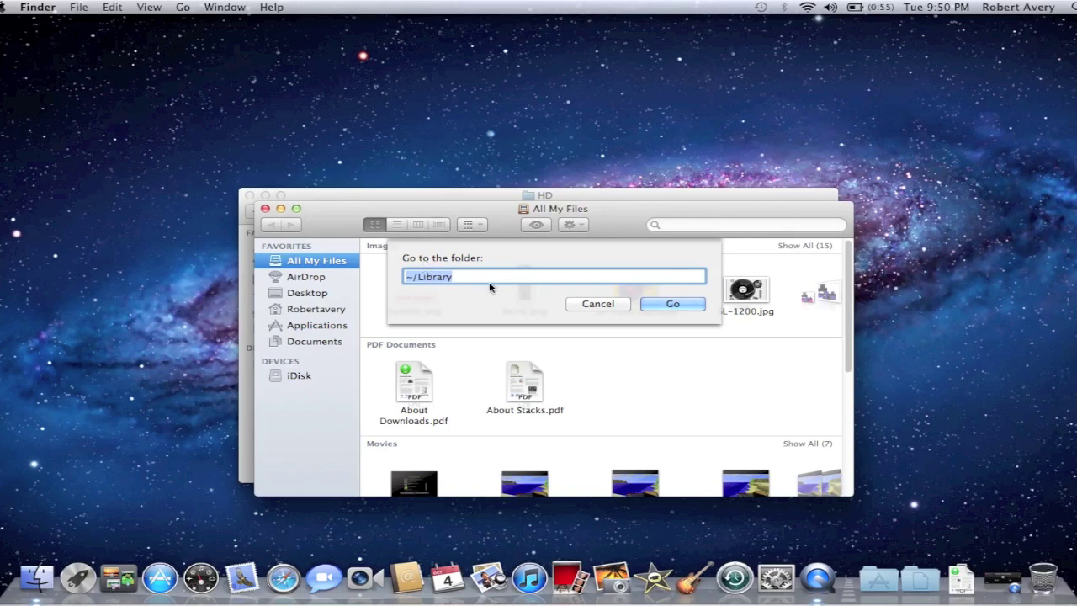
pyautogui.click(666, 304)
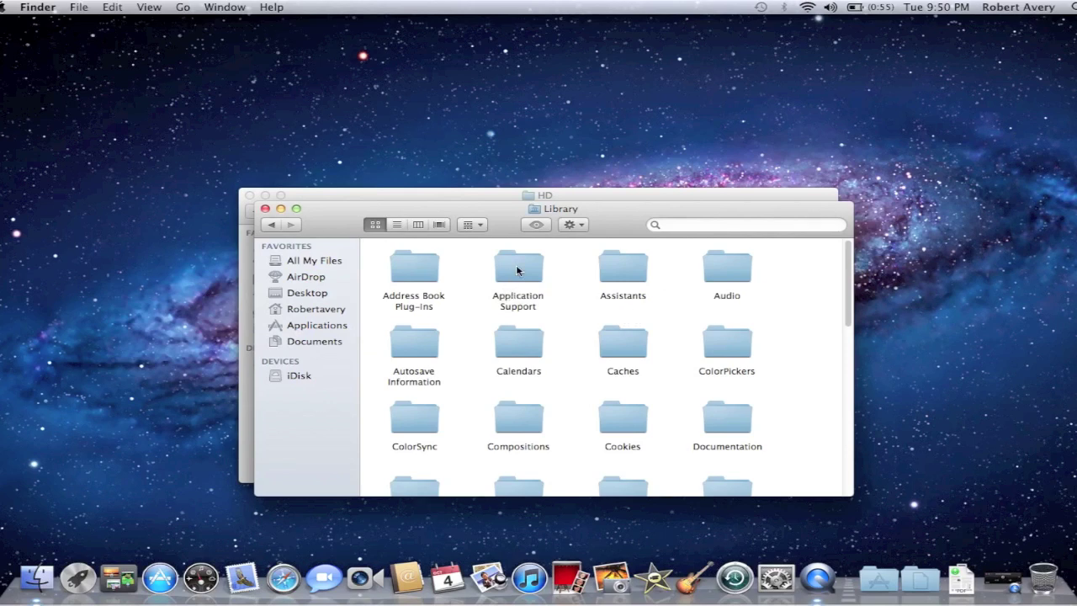
pyautogui.doubleClick(517, 269)
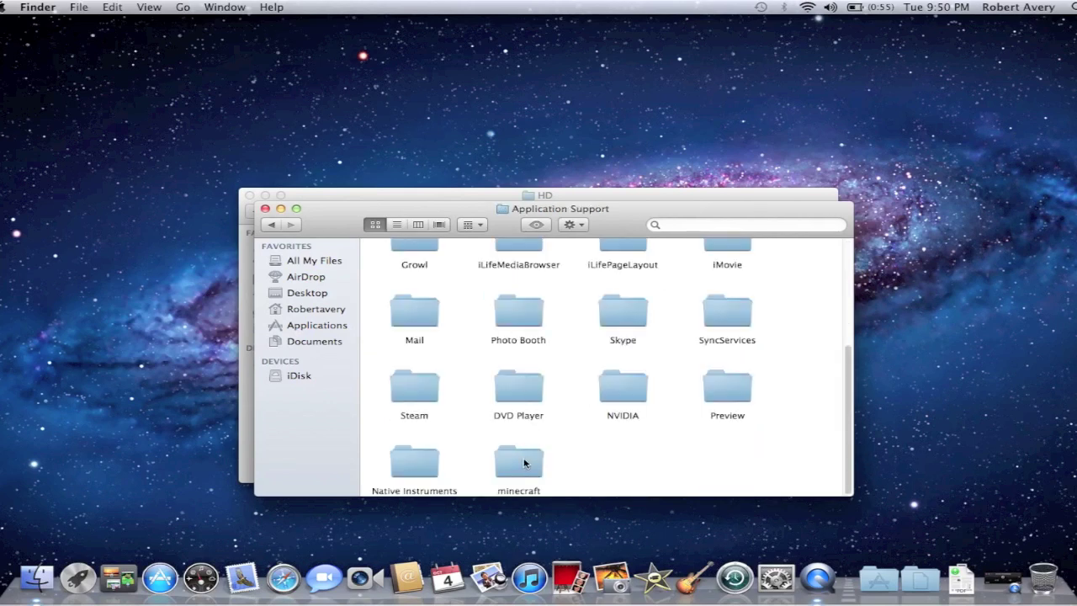
pyautogui.doubleClick(527, 463)
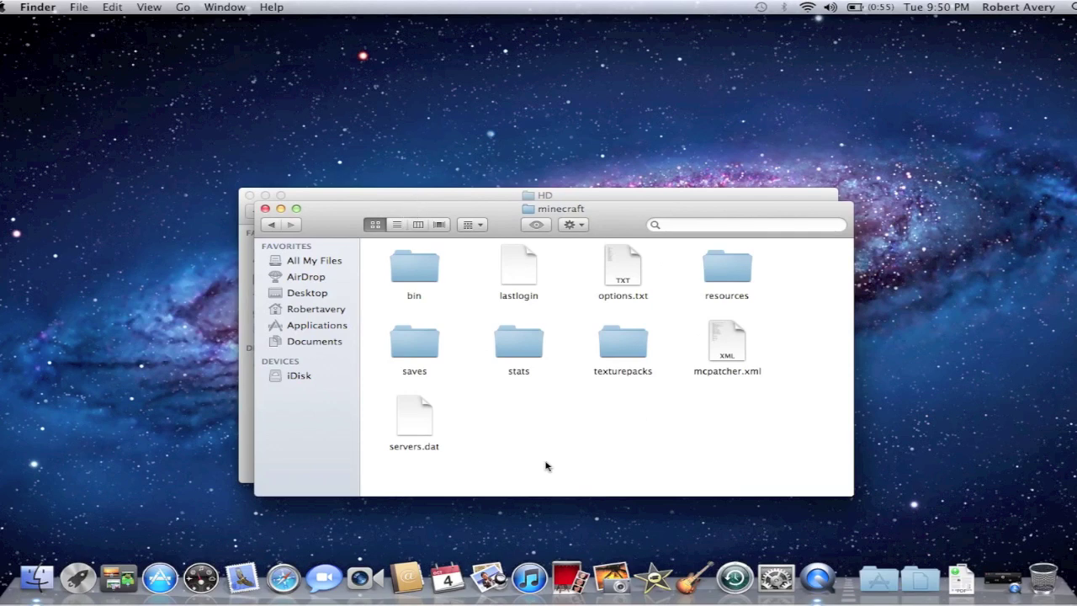
pyautogui.moveTo(522, 218); pyautogui.dragTo(593, 219)
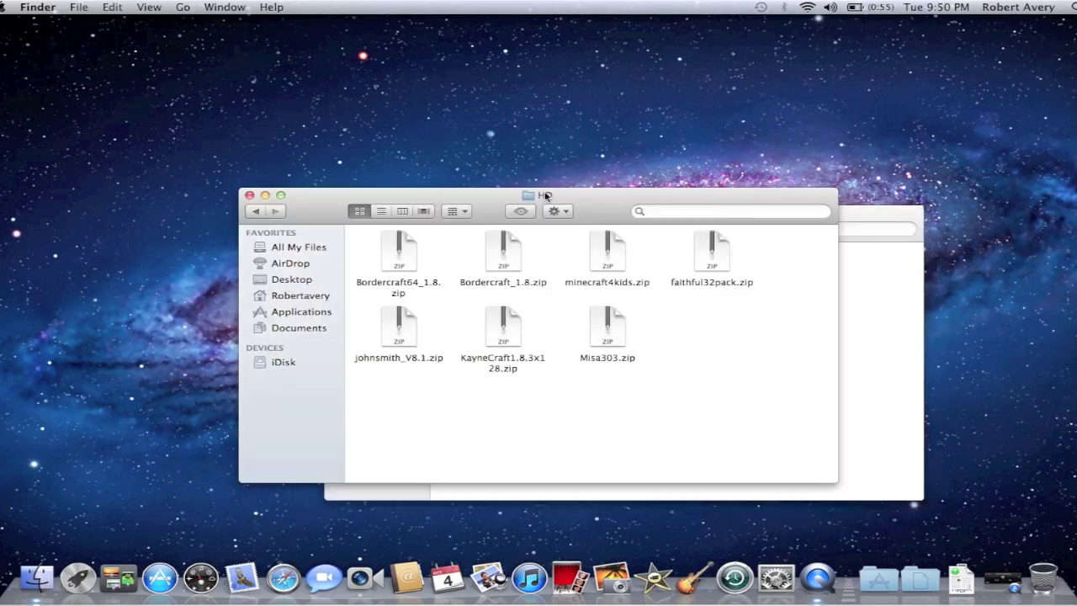
# Copy Misa303.zip from the HD folder into the game's texturepacks folder.
pyautogui.click(539, 200)
pyautogui.click(612, 336)
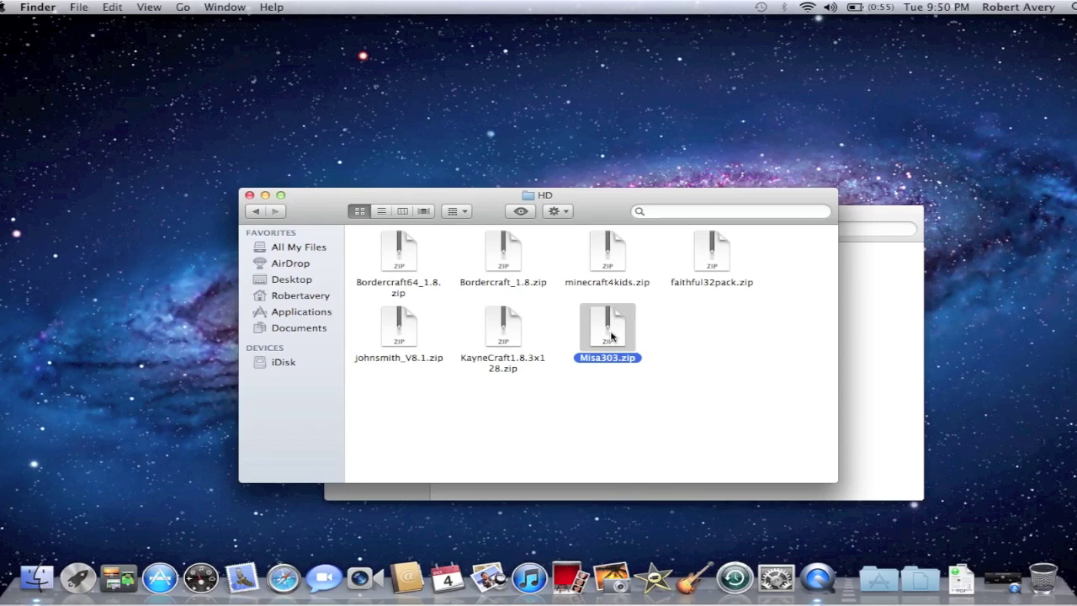
pyautogui.press('super+c')
pyautogui.click(879, 367)
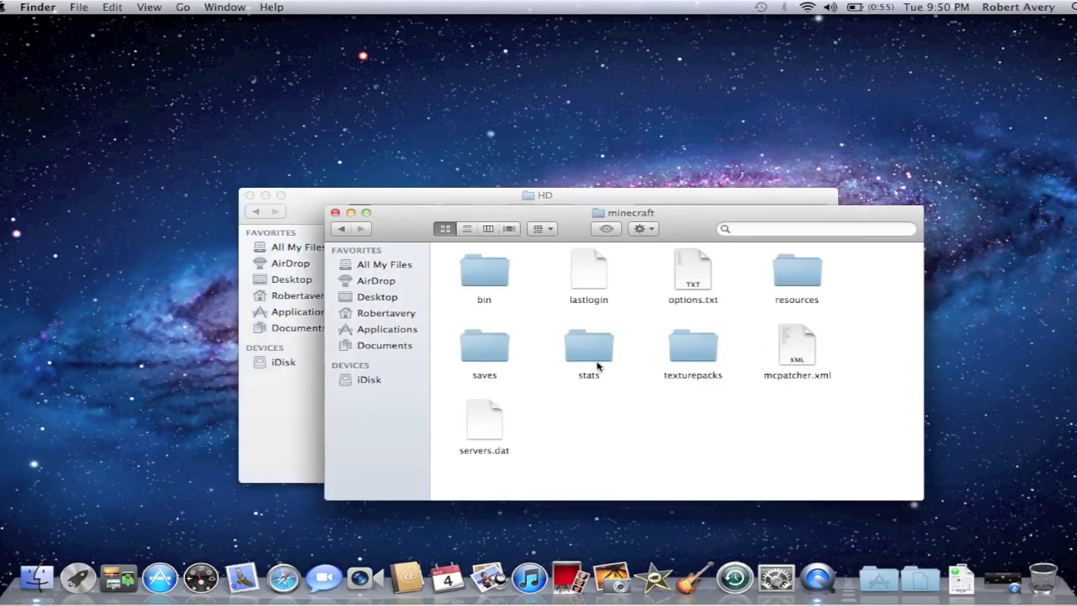
pyautogui.doubleClick(711, 354)
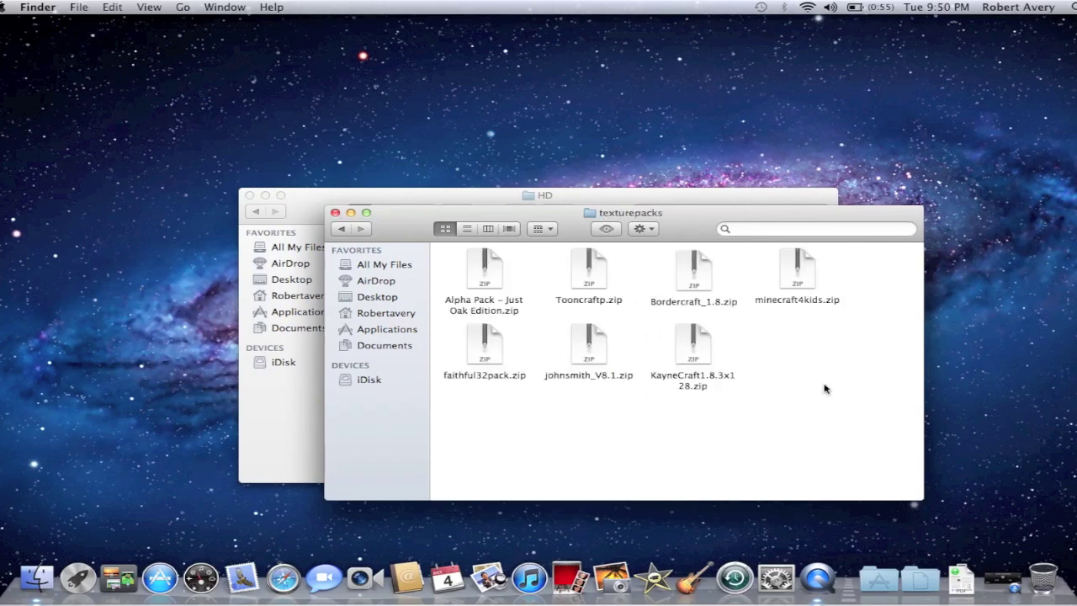
pyautogui.press('super+v')
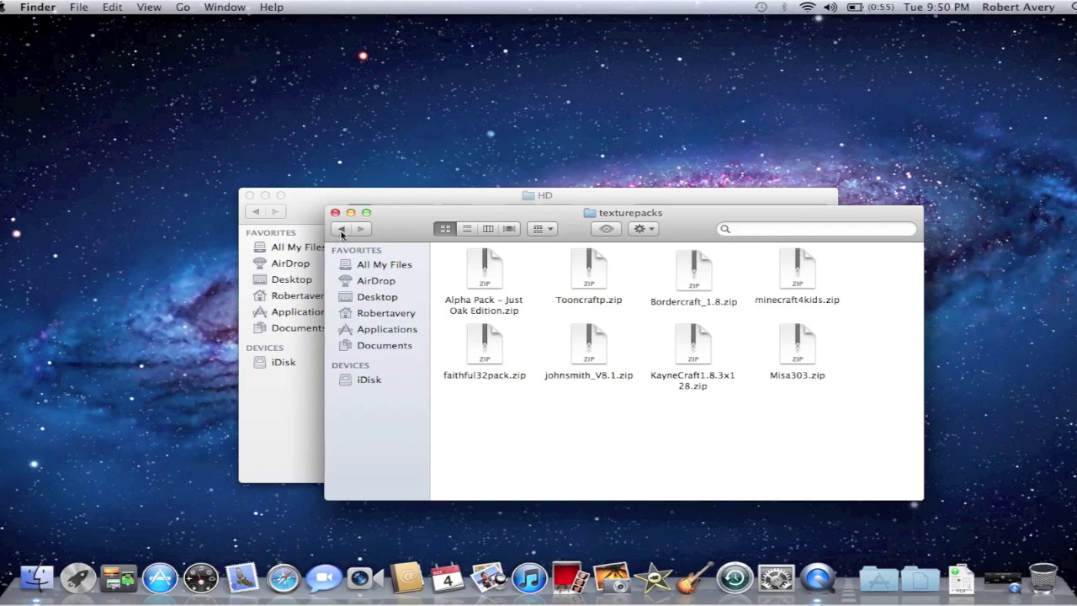
# Go back up and reopen the minecraft game folder to view its contents.
pyautogui.click(341, 228)
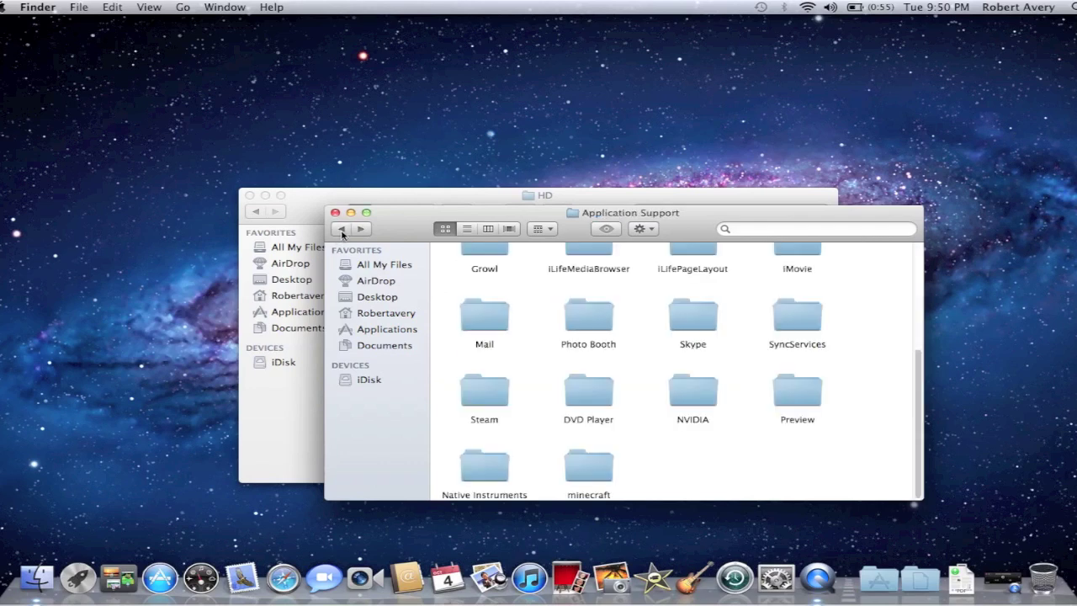
pyautogui.click(587, 467)
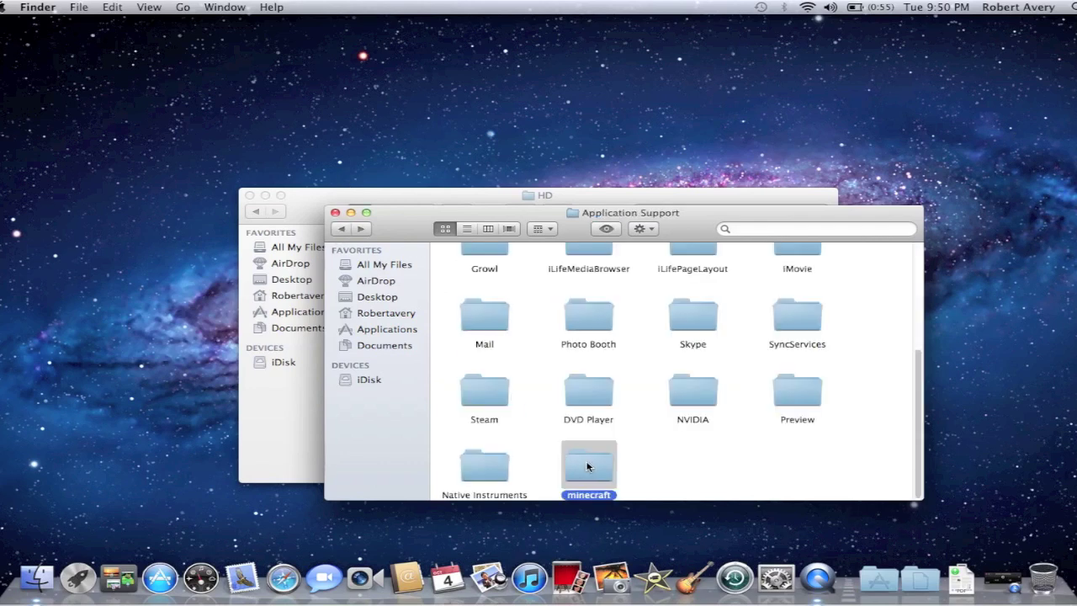
pyautogui.doubleClick(608, 465)
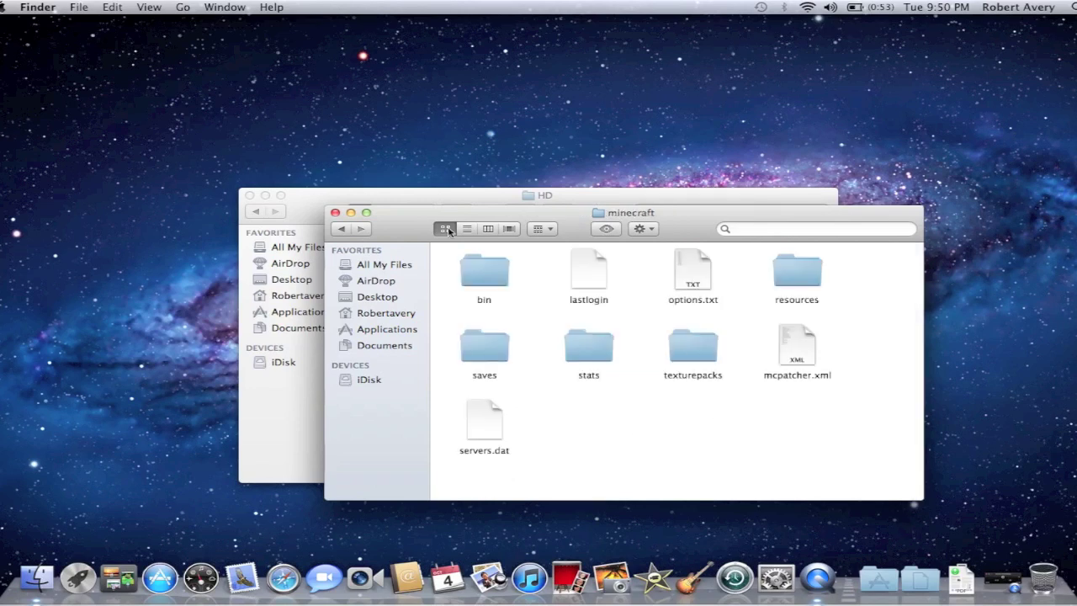
# Close the minecraft folder window and return from HD to the Texturepacks folder.
pyautogui.click(334, 213)
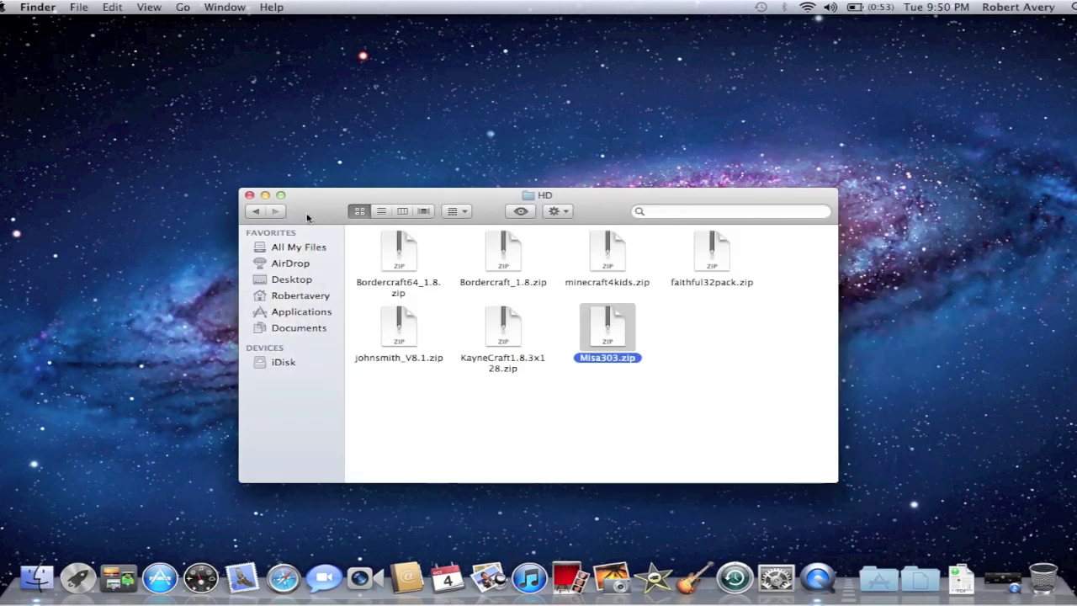
pyautogui.click(255, 212)
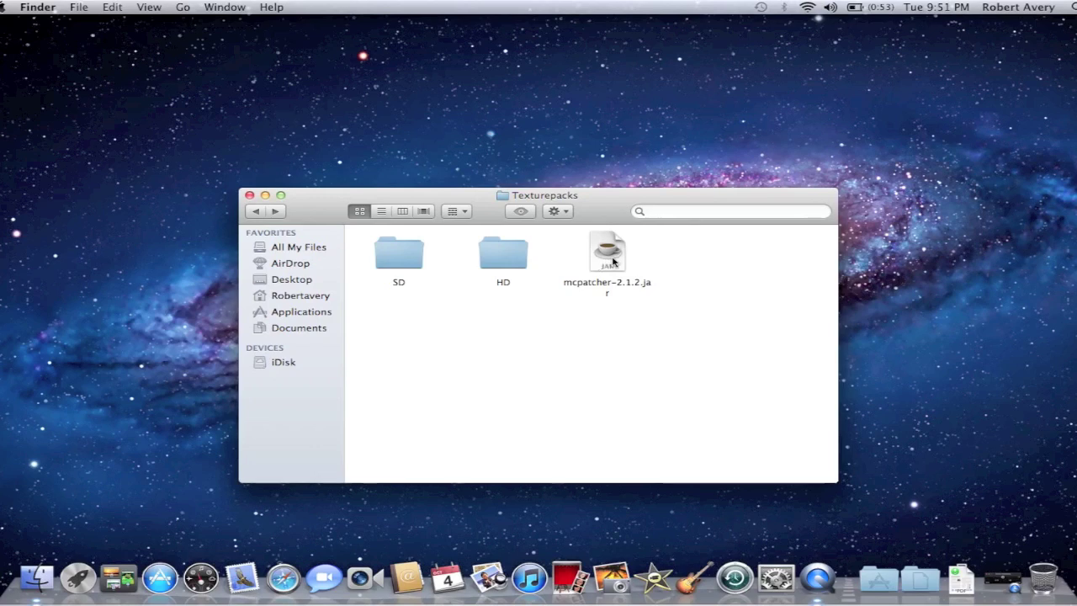
# Run mcpatcher-2.1.2.jar to patch Minecraft with HD Textures and HD Font, then close it.
pyautogui.doubleClick(612, 262)
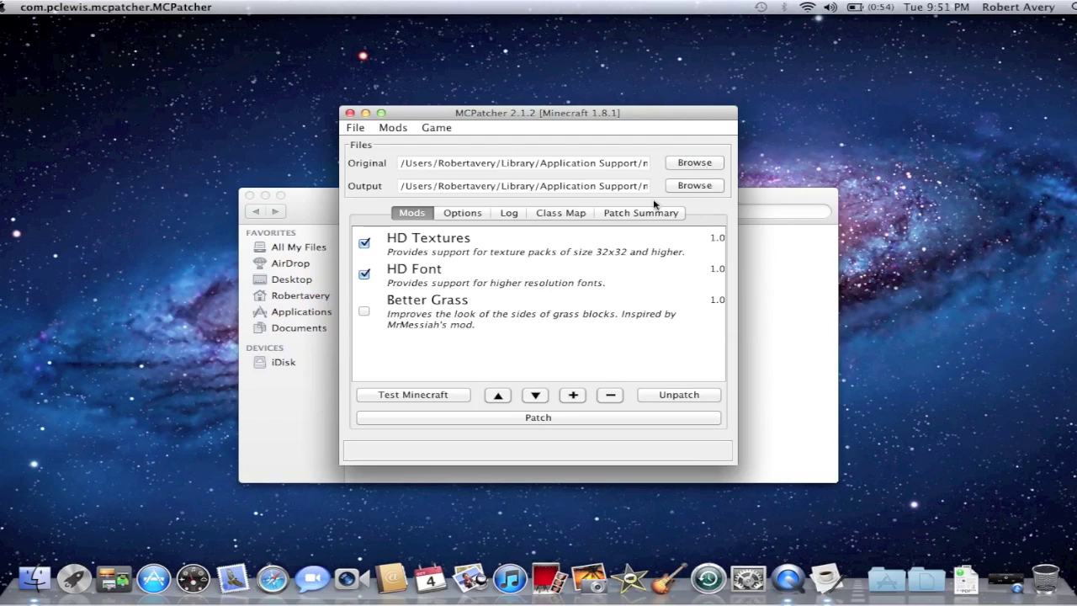
pyautogui.moveTo(535, 244)
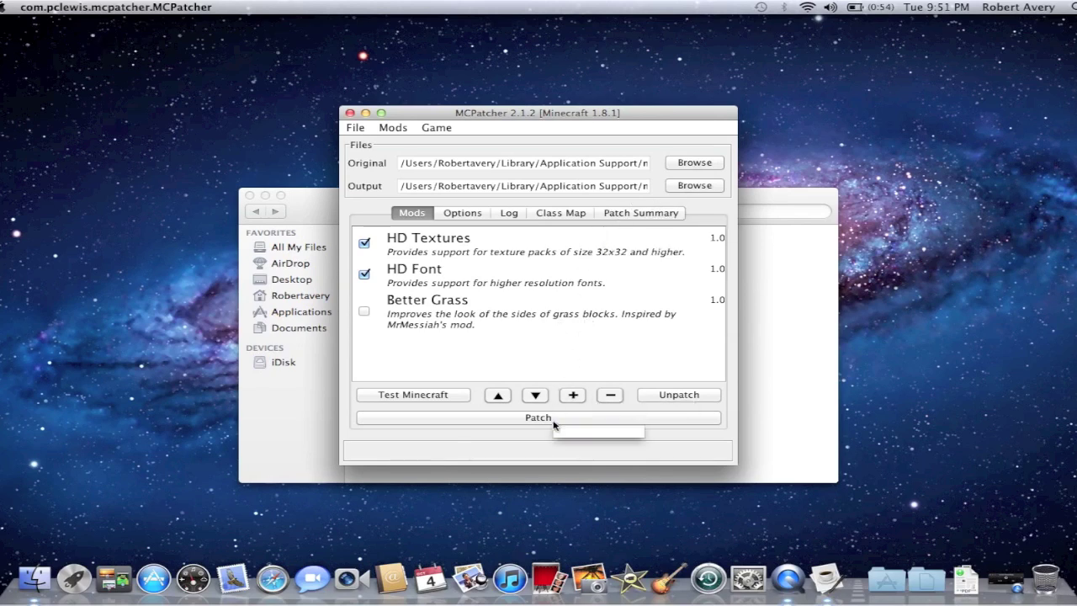
pyautogui.click(552, 419)
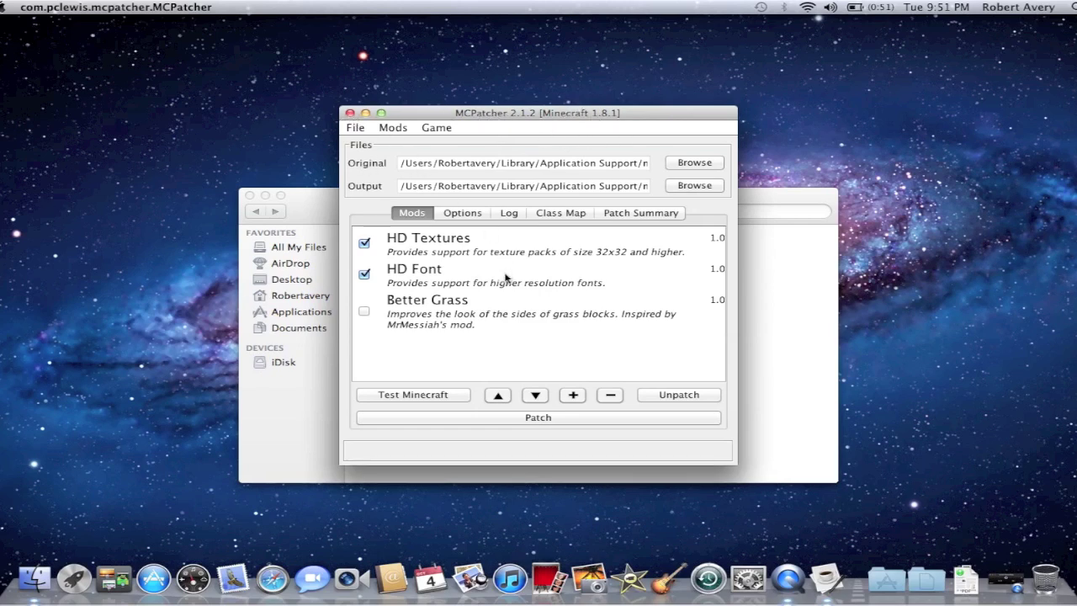
pyautogui.click(350, 115)
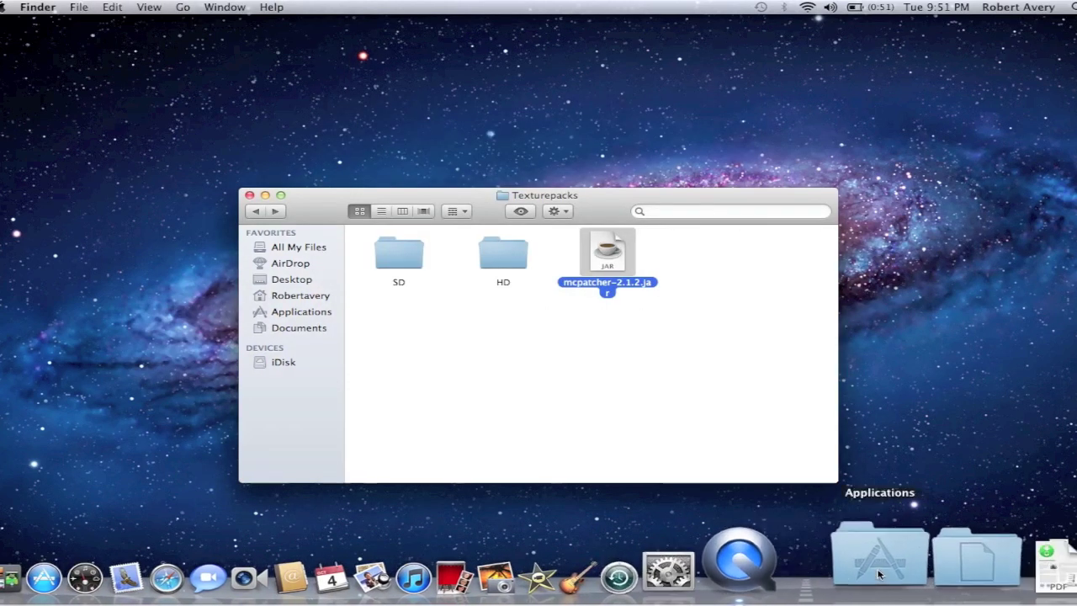
# Launch Minecraft from the Applications stack, enlarge the launcher, and reach the texture pack list.
pyautogui.click(690, 435)
pyautogui.click(882, 576)
pyautogui.scroll(-5, 993, 253)
pyautogui.scroll(-3, 993, 252)
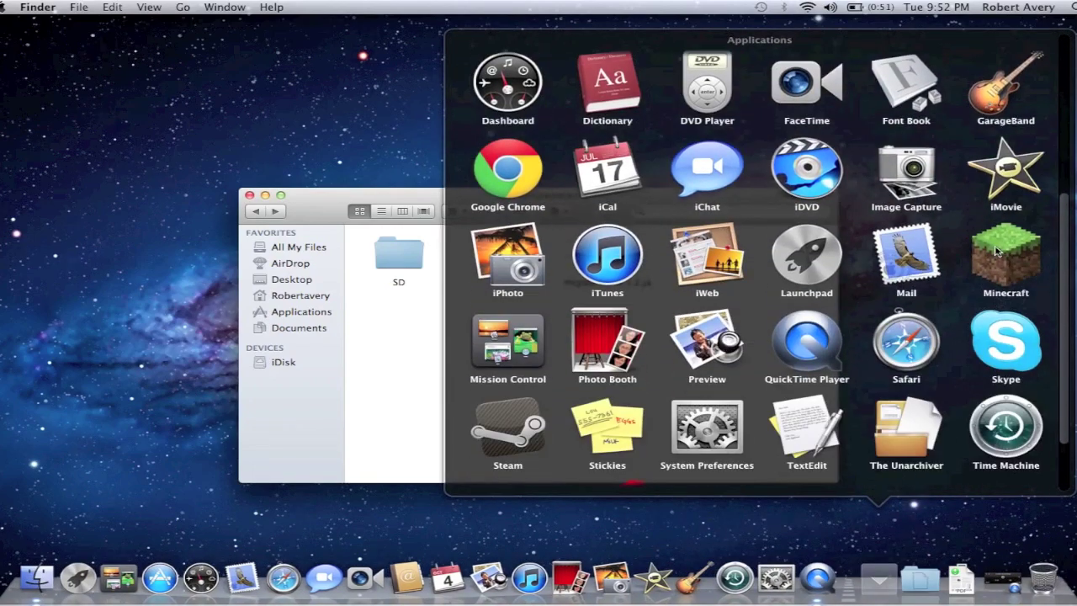
pyautogui.click(986, 262)
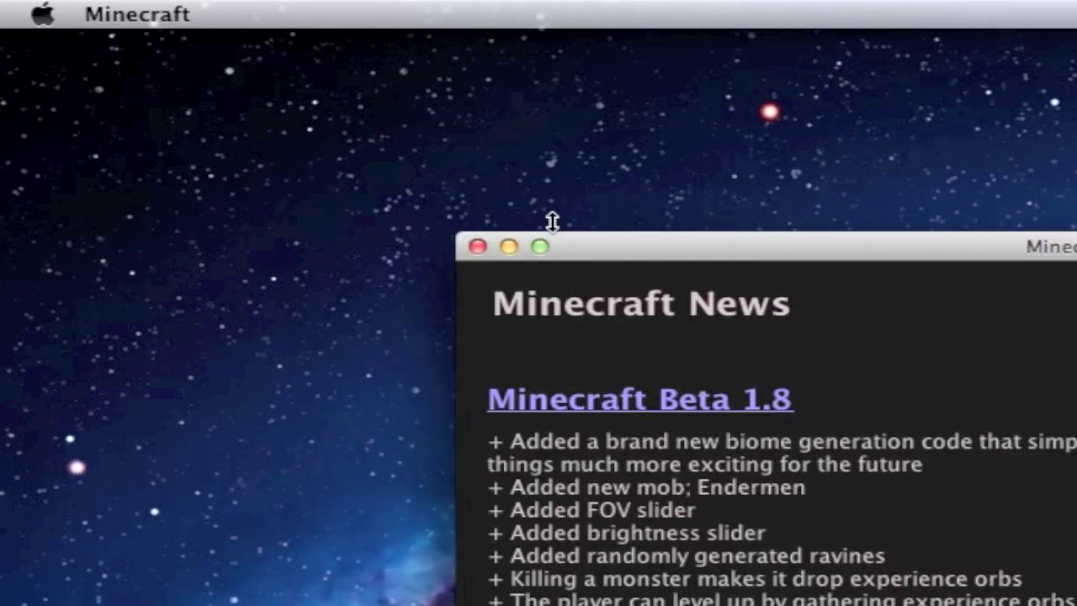
pyautogui.click(540, 246)
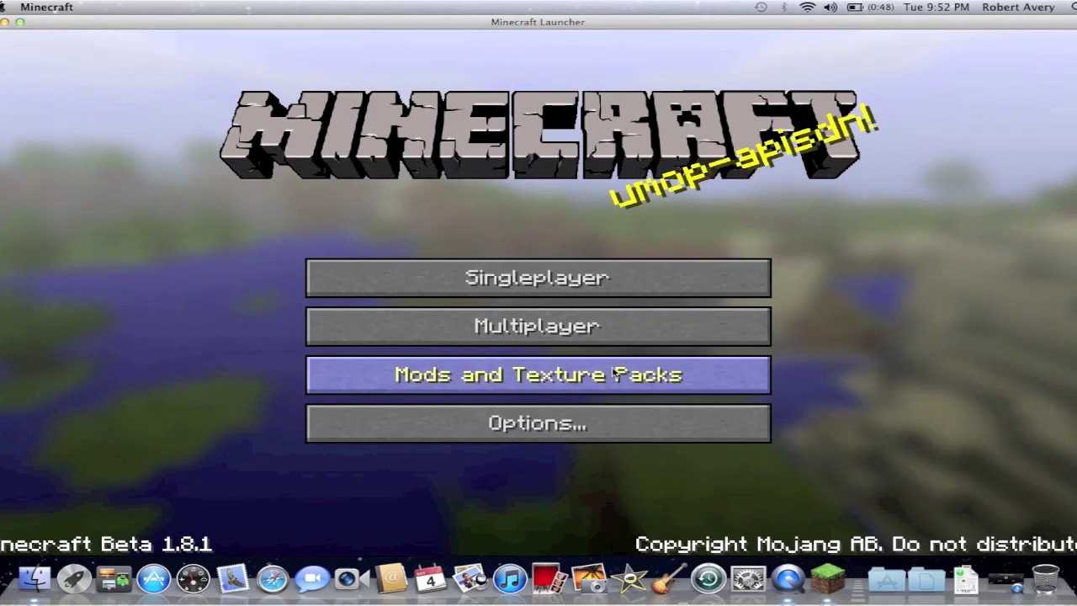
pyautogui.click(617, 373)
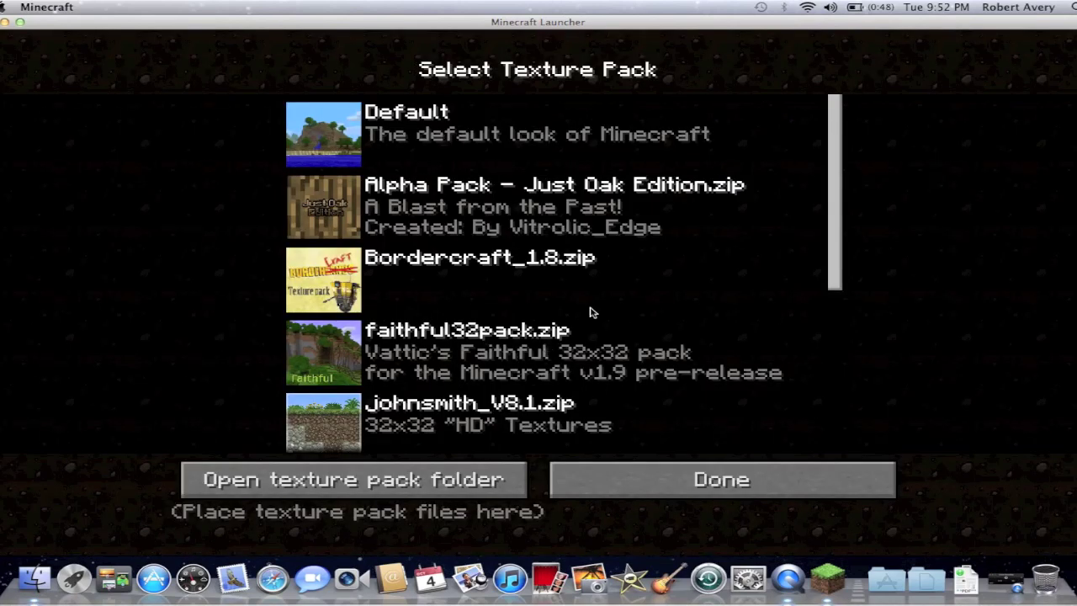
# Make Misa303.zip the active texture pack and bring up the Singleplayer world list.
pyautogui.moveTo(834, 236); pyautogui.dragTo(831, 419)
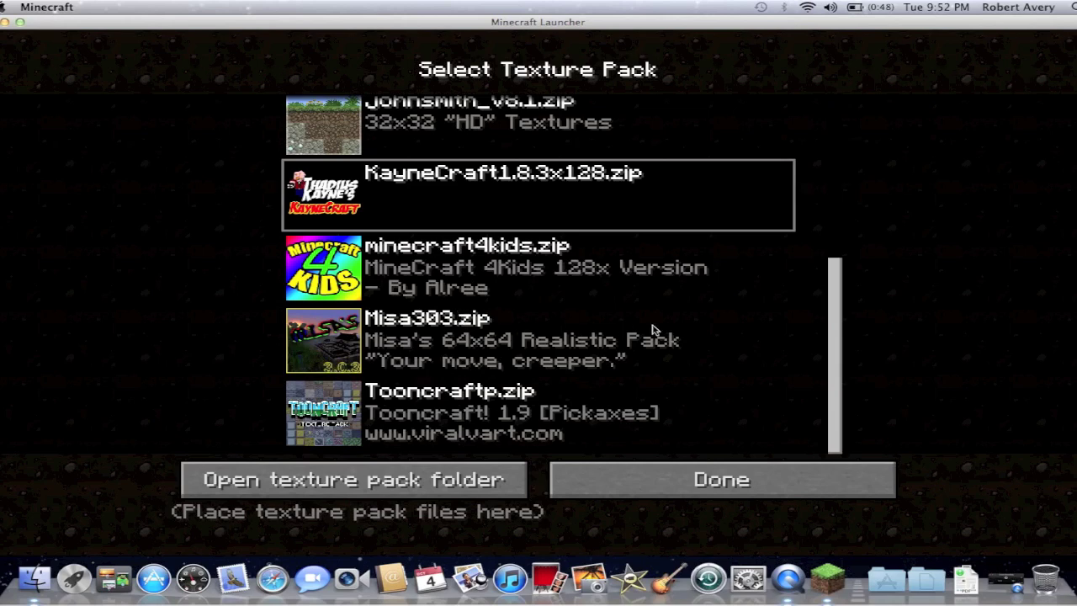
pyautogui.click(522, 306)
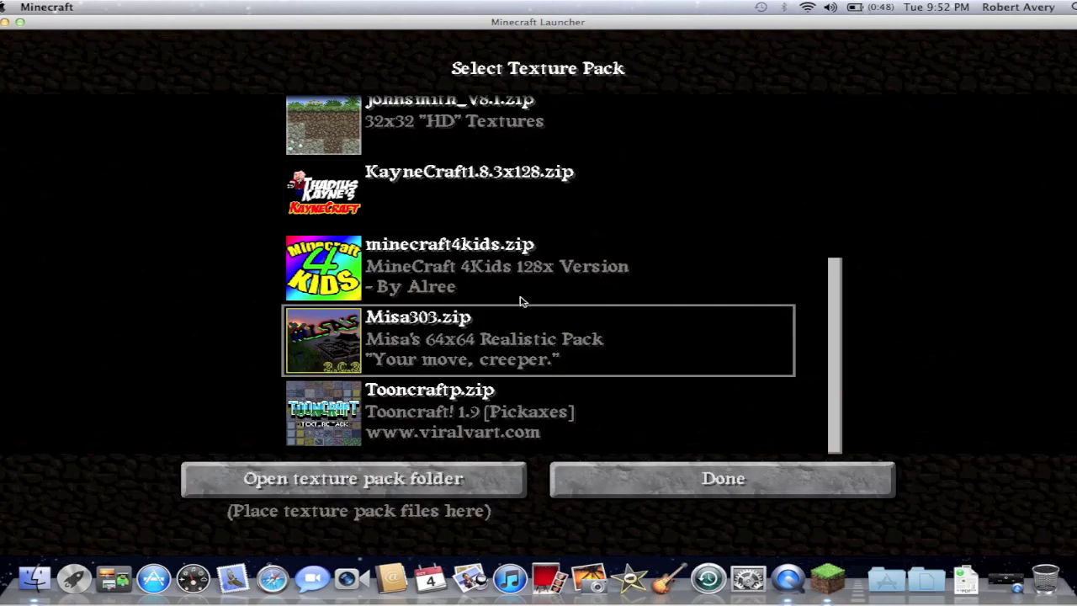
pyautogui.click(714, 480)
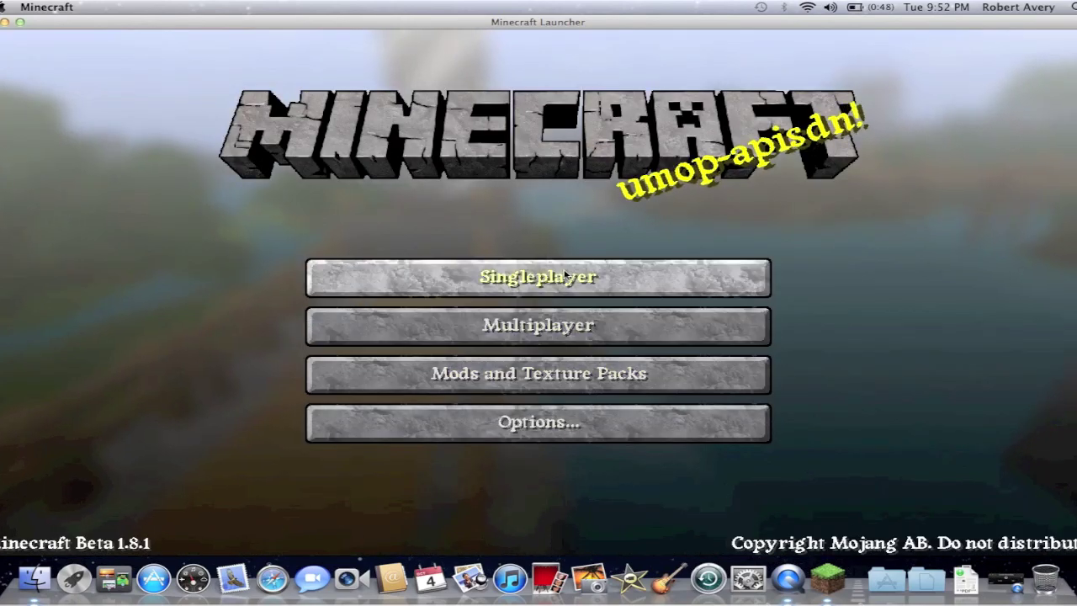
pyautogui.click(565, 277)
# Select the Creative world and play it.
pyautogui.click(353, 218)
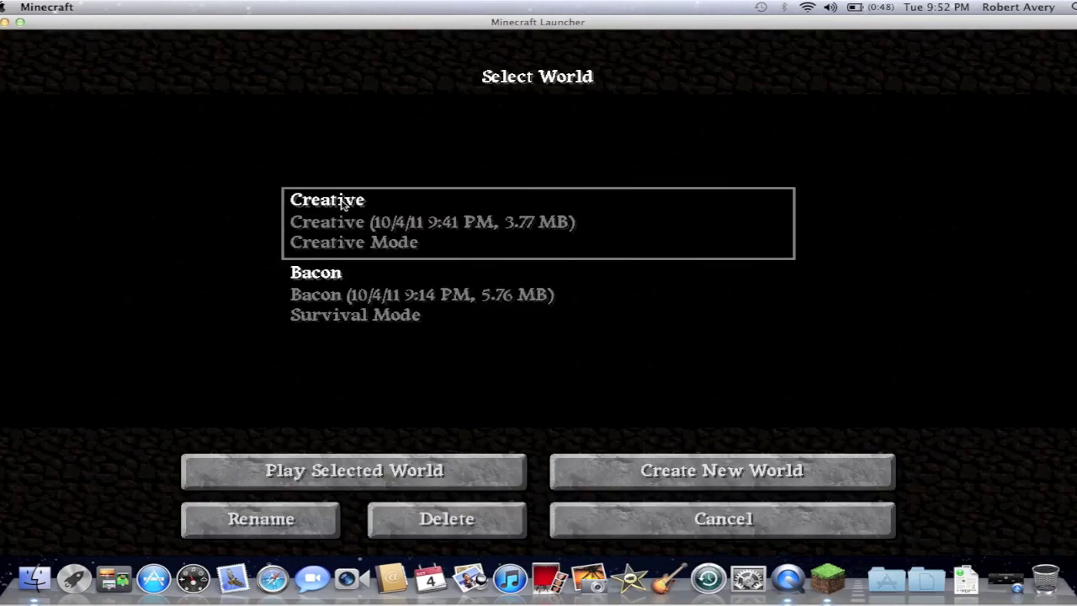
pyautogui.click(446, 467)
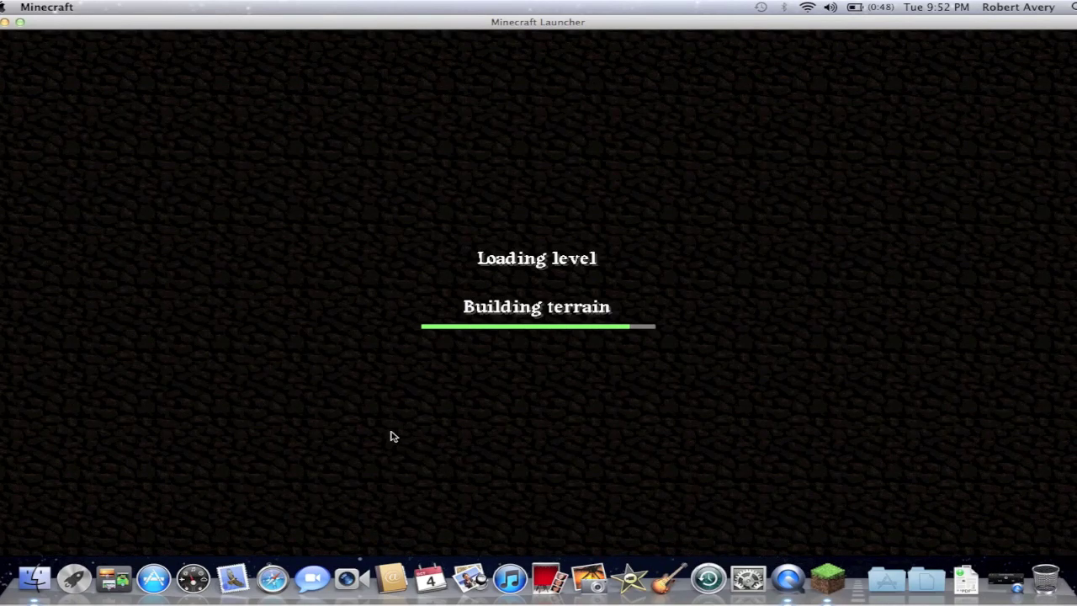